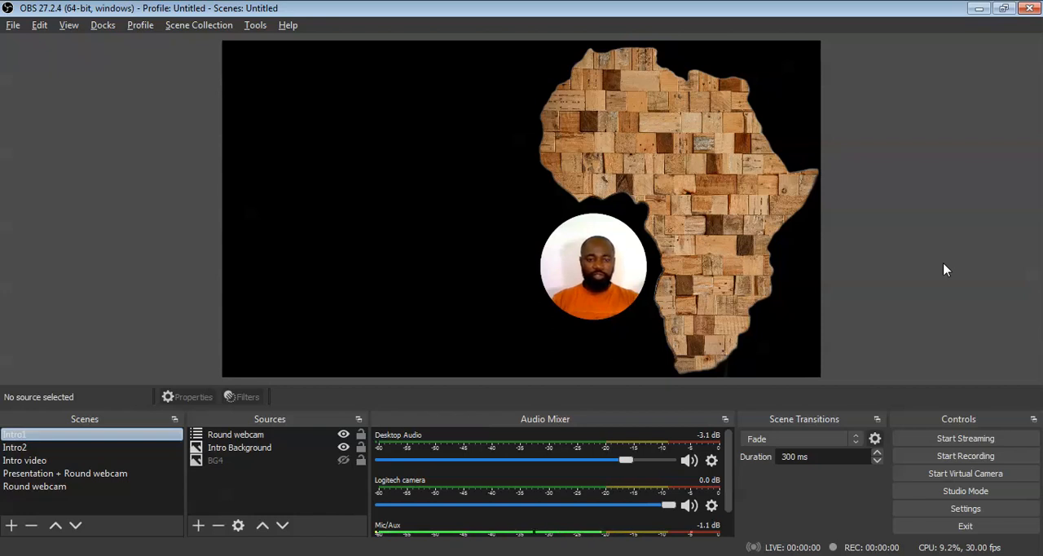
Step: Hide the Round webcam and Intro Background sources in the Intro1 scene
click(344, 434)
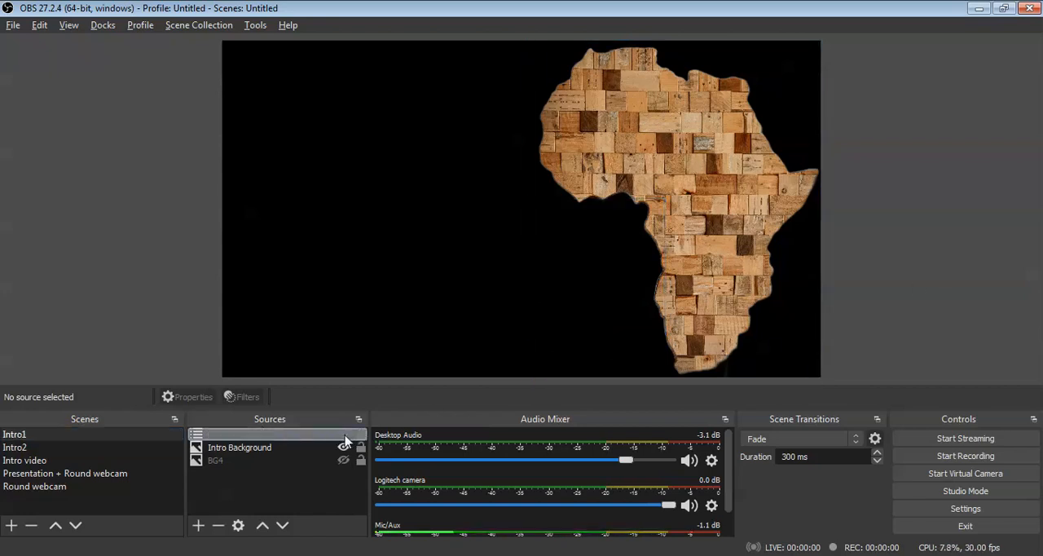
click(343, 448)
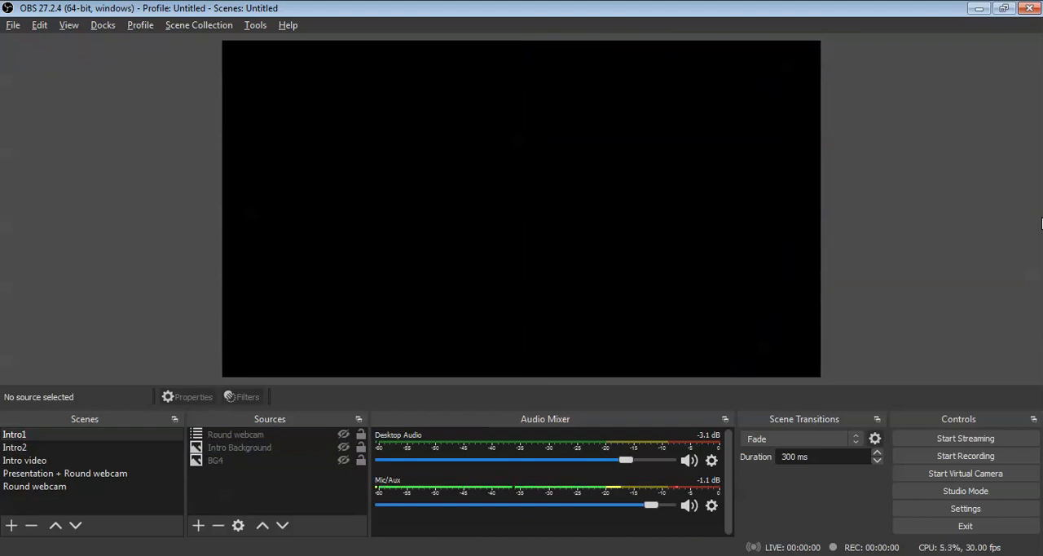
Step: Open the program settings, turn off automatic update checks on startup, and look through the remaining general options
click(967, 509)
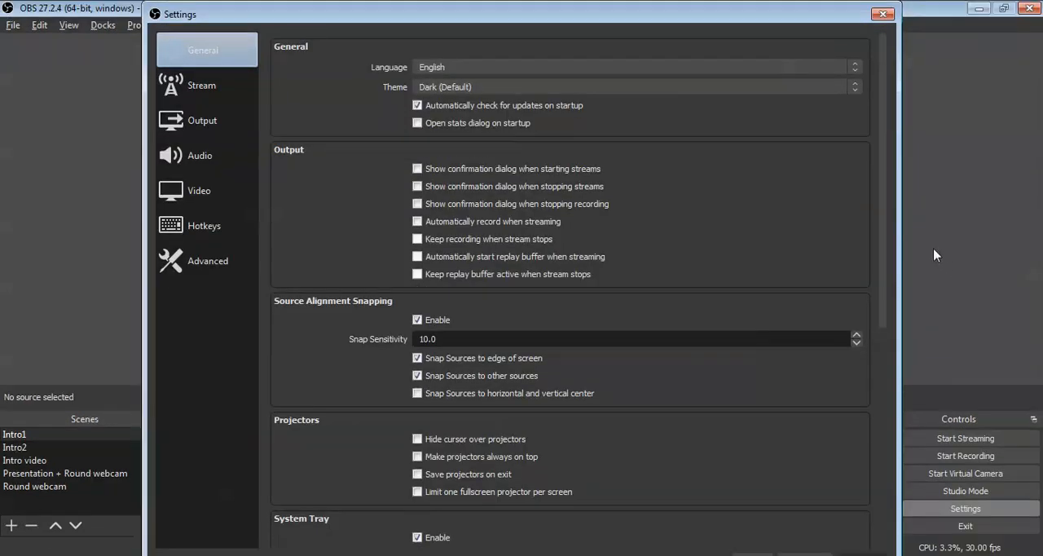
mouse_move(491, 6)
mouse_down()
mouse_move(481, 70)
mouse_move(484, 22)
mouse_up()
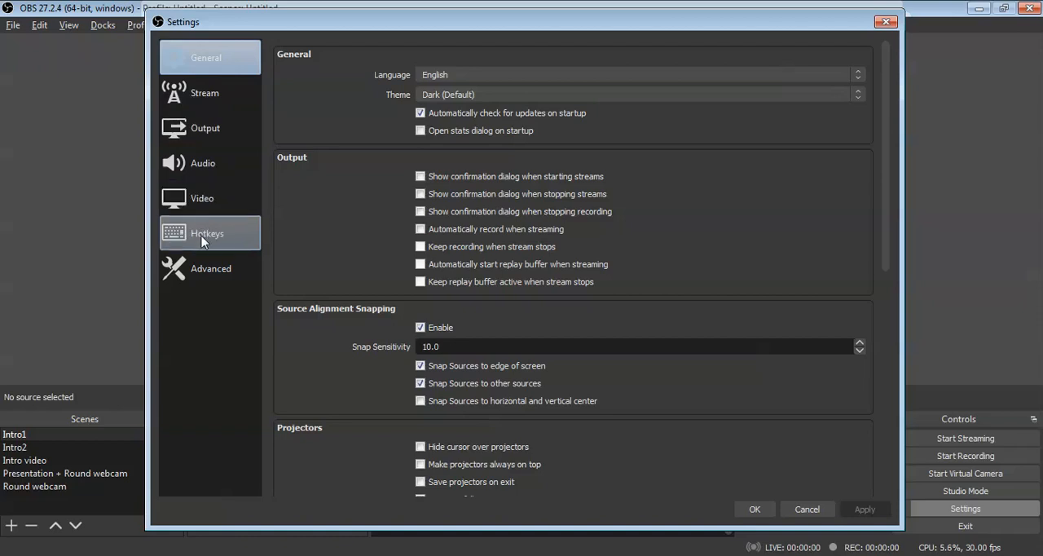
click(420, 114)
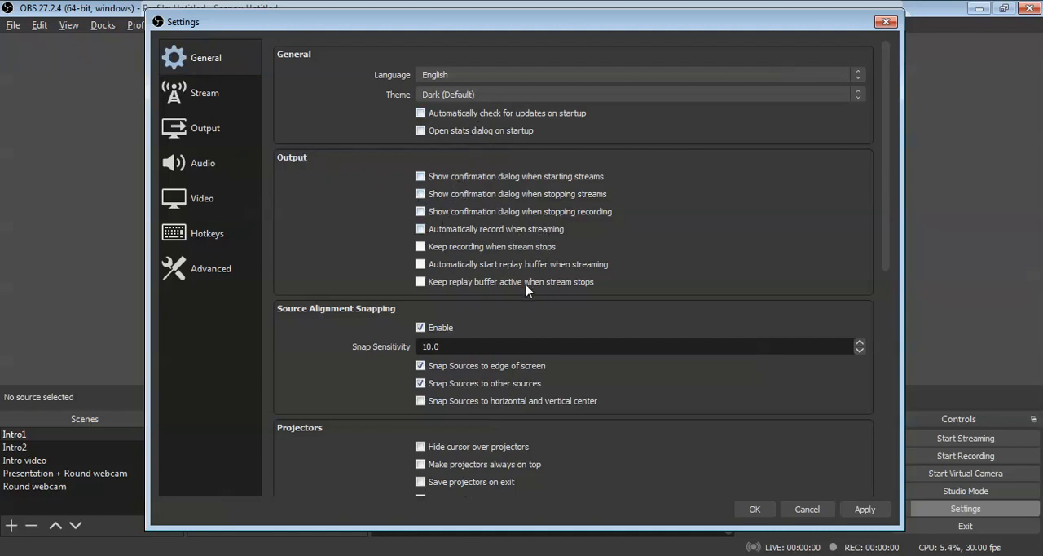
scroll(526, 290, down, 10)
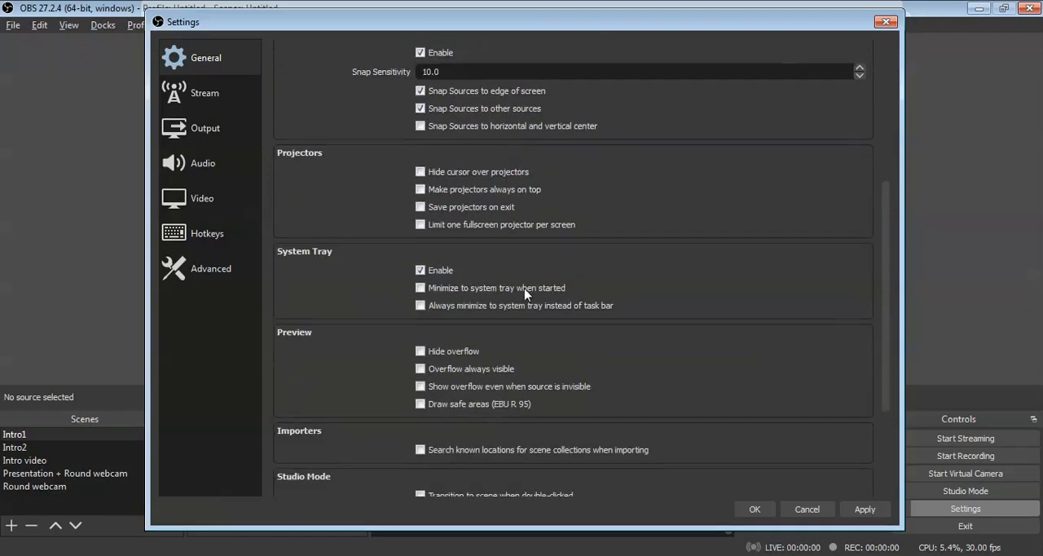
scroll(526, 294, down, 2)
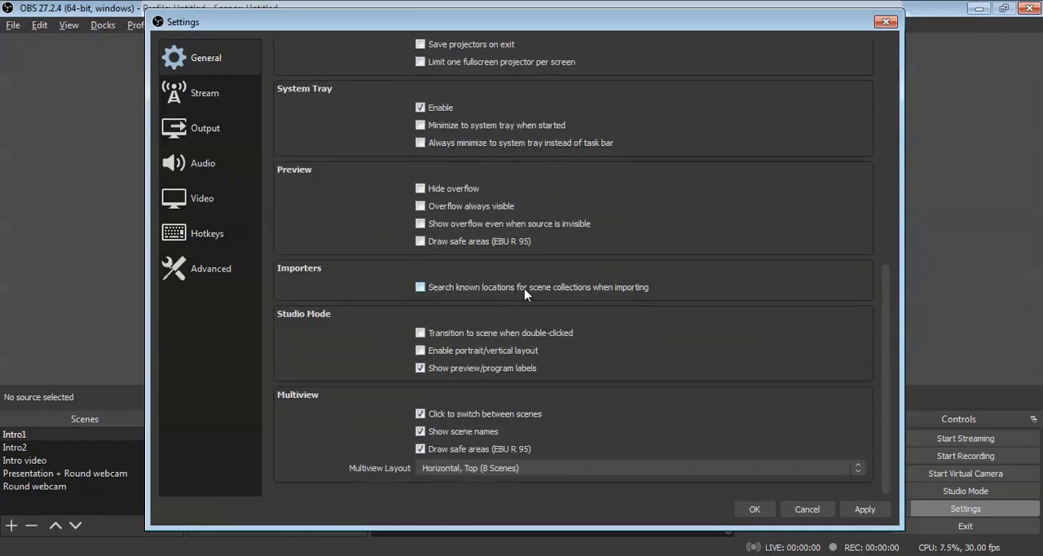
scroll(526, 291, up, 12)
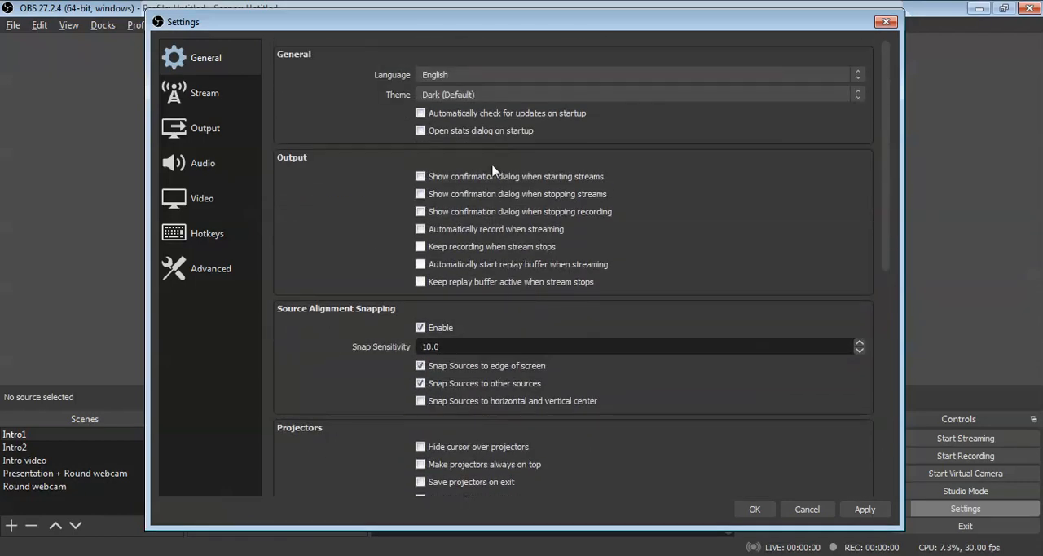
Step: In the output settings, choose the Aug-2022 folder inside C:/OBS_Recordings as the recording path
click(208, 130)
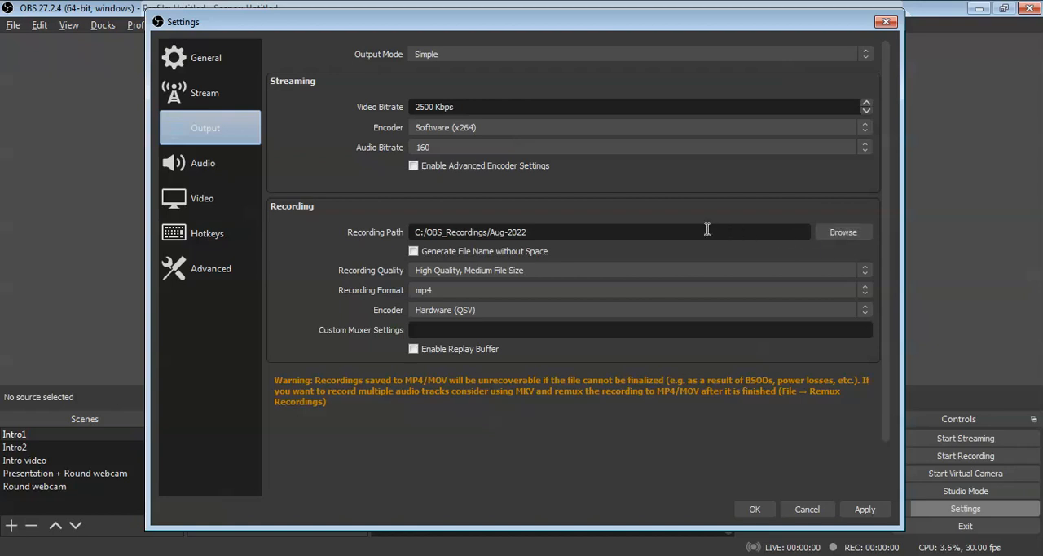
click(595, 233)
drag(528, 232, 412, 233)
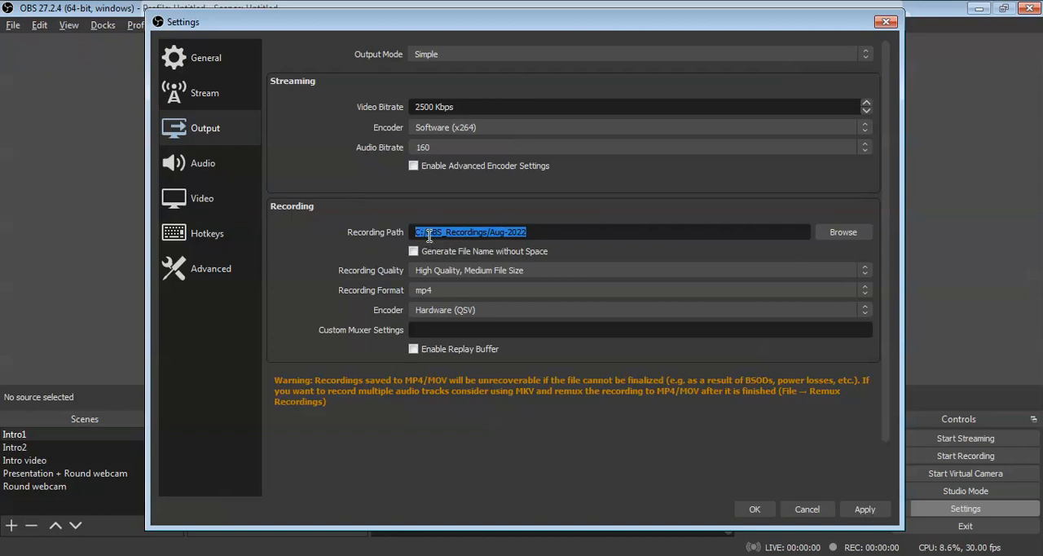
click(430, 236)
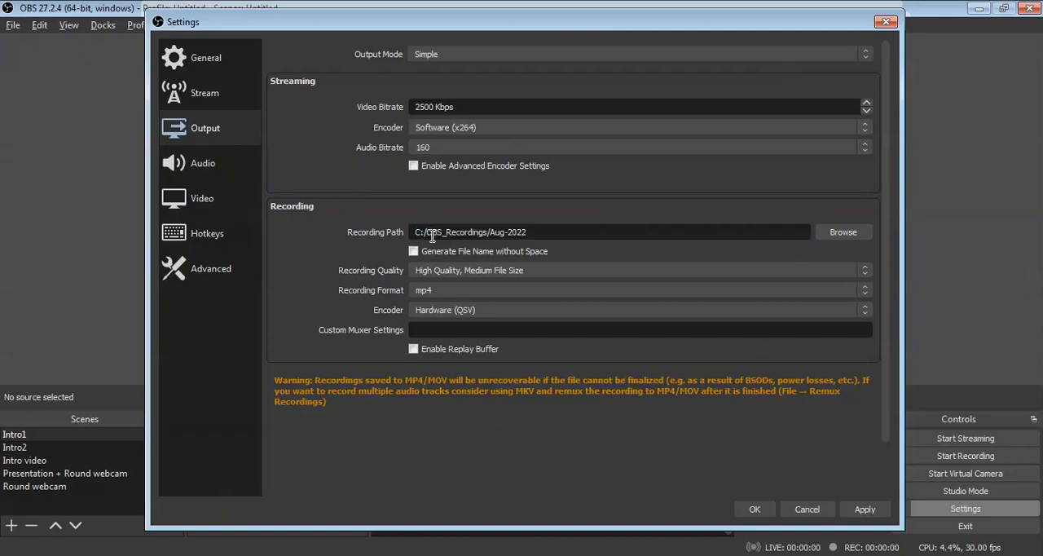
drag(432, 235, 489, 232)
drag(489, 232, 532, 234)
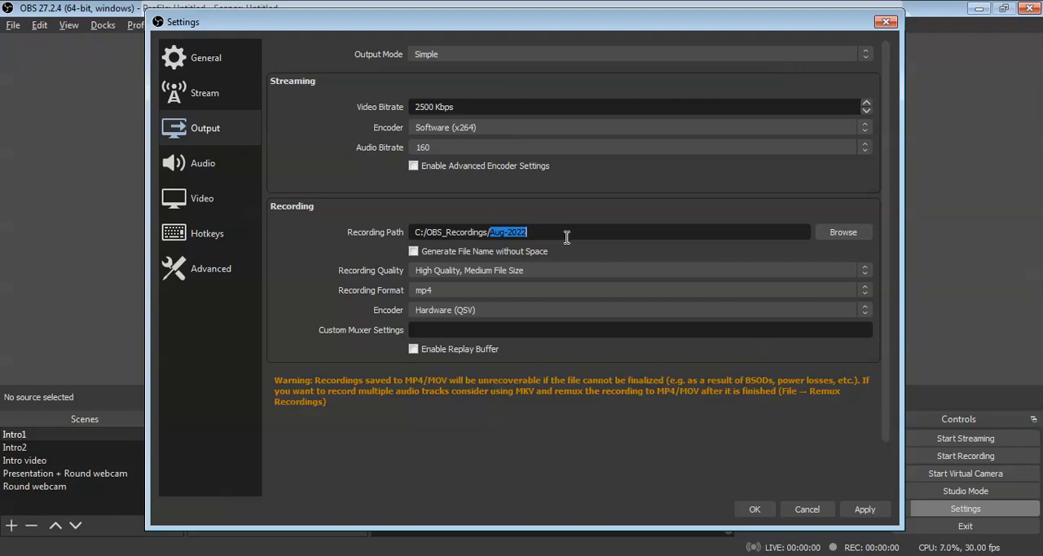
click(841, 235)
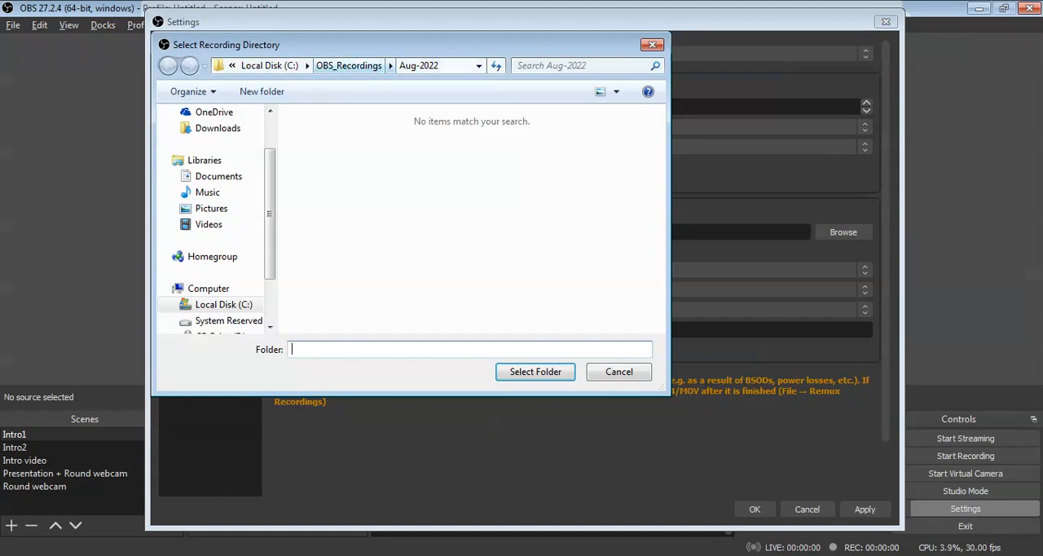
click(349, 65)
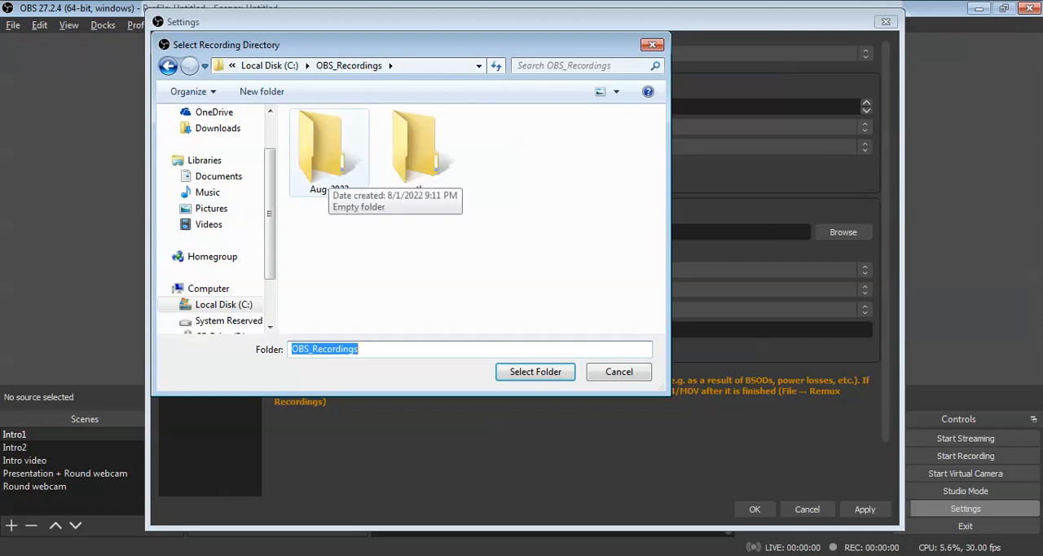
double_click(326, 155)
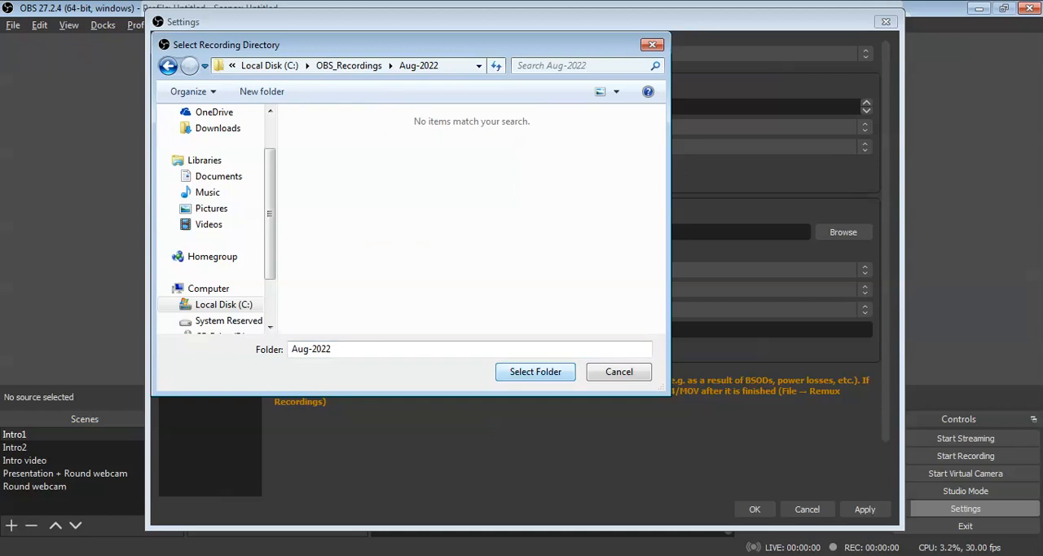
click(536, 370)
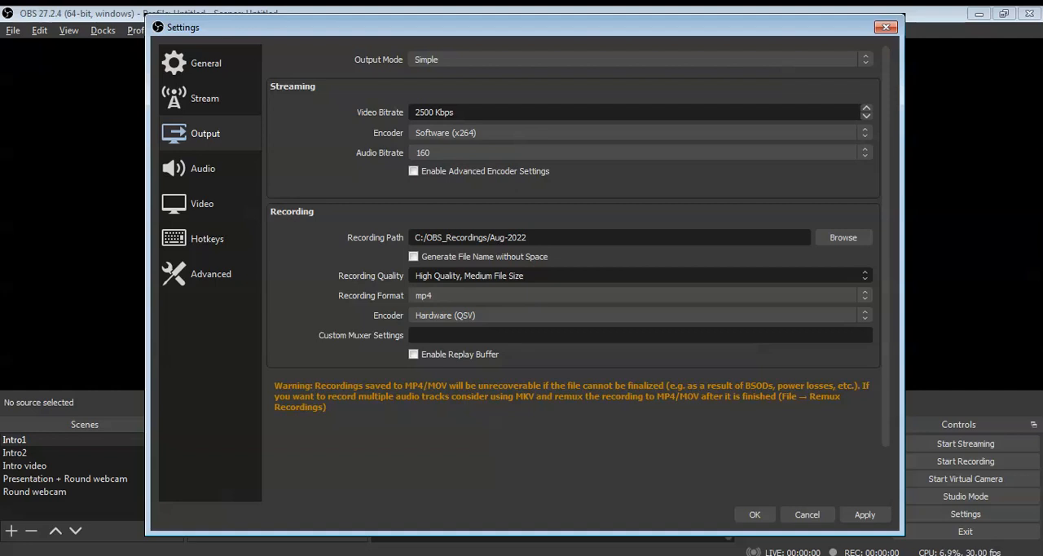
Step: Review the recording quality and recording format options in the output settings, leaving the format at mp4
click(513, 277)
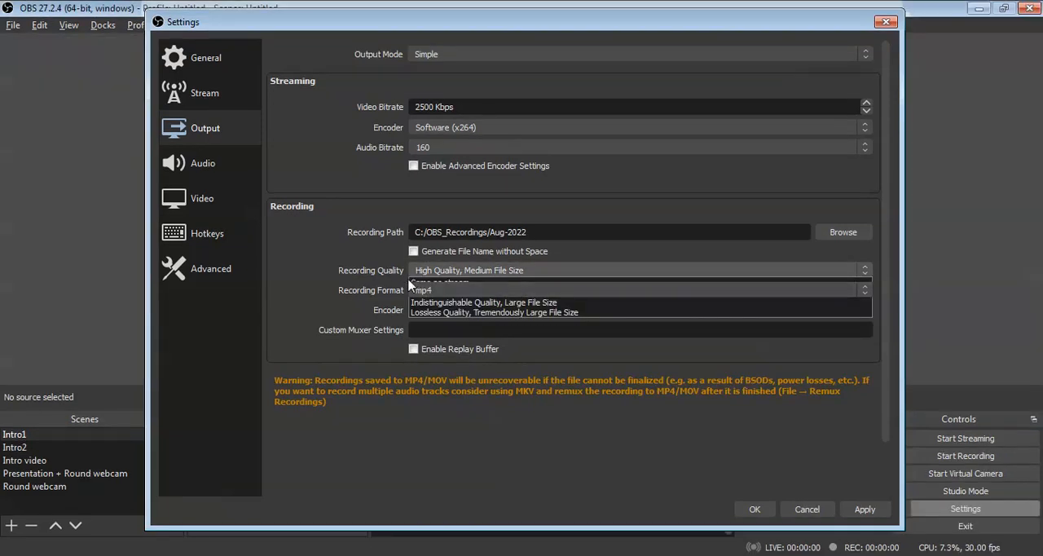
click(328, 263)
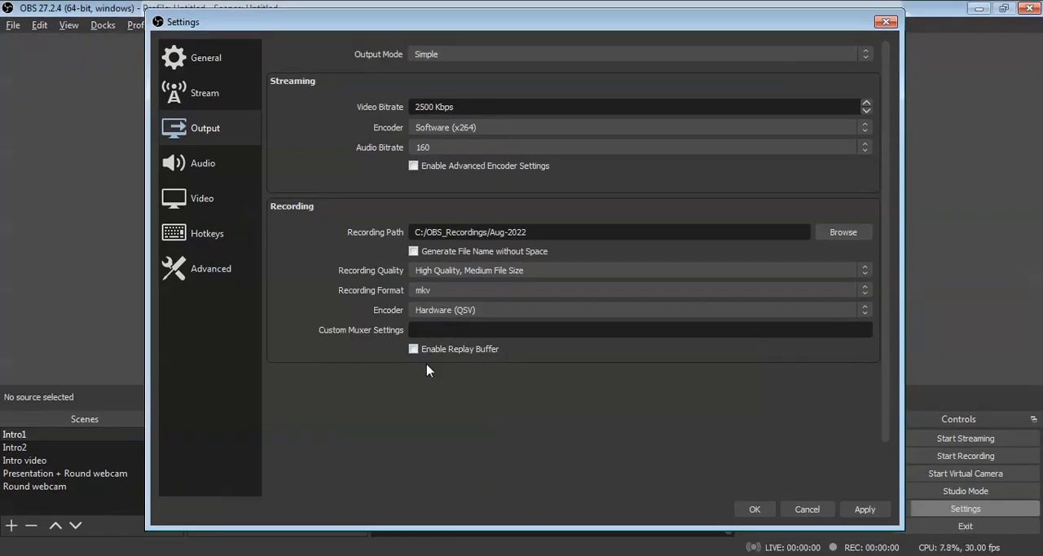
scroll(440, 298, down, 2)
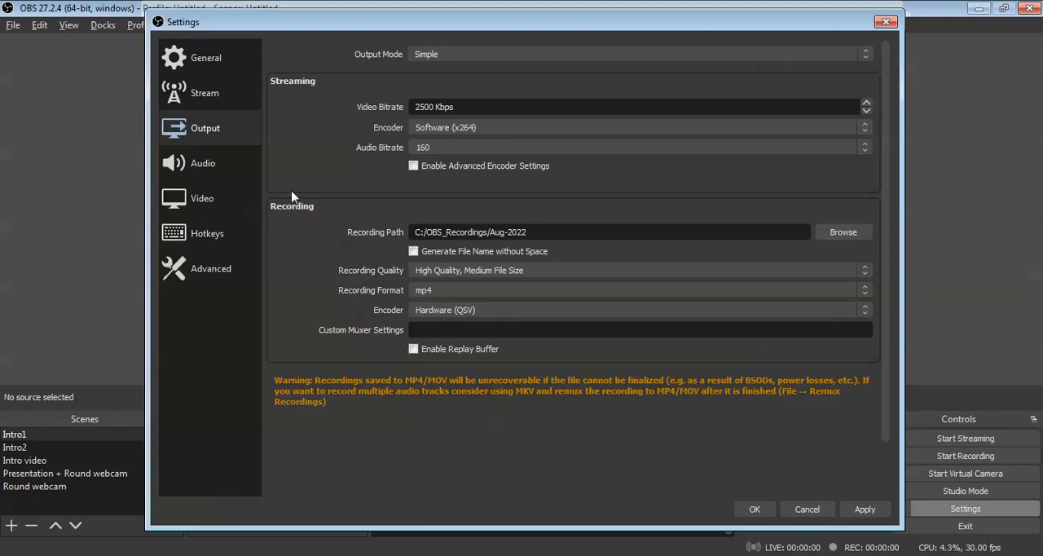
Step: Review the audio settings and apply the pending settings changes
click(206, 165)
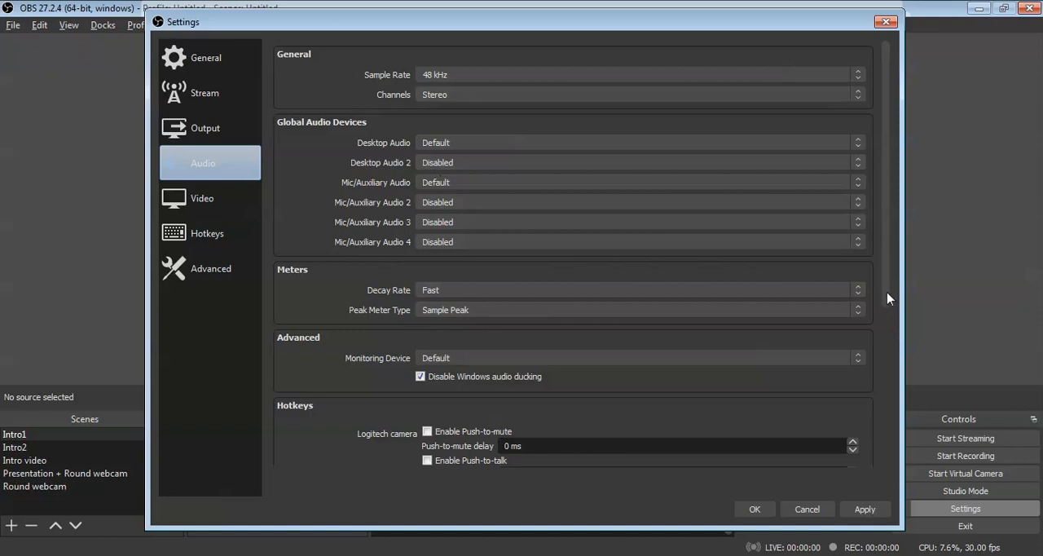
drag(887, 299, 912, 260)
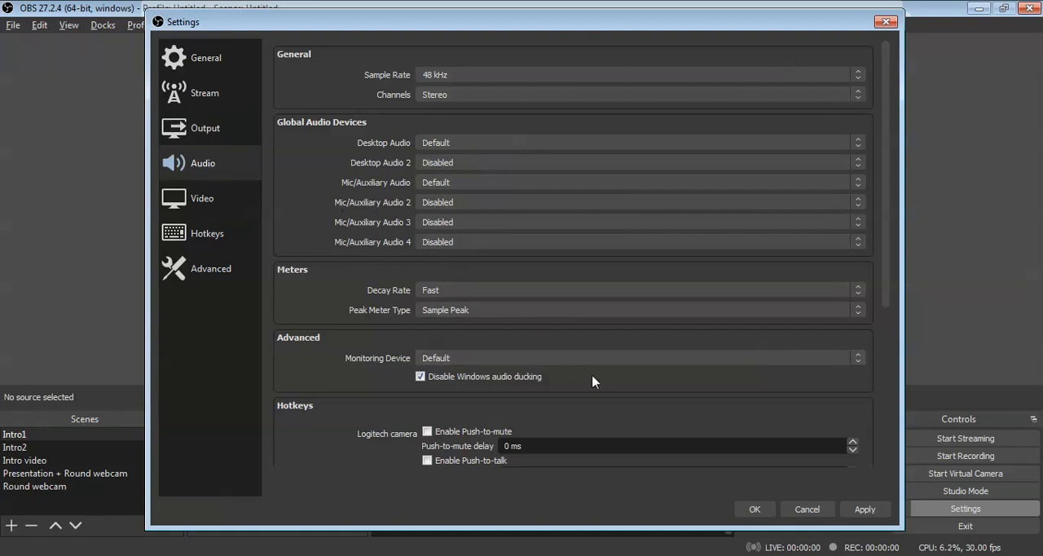
click(868, 510)
Step: Look over the output, general and video settings again, ending on the hotkey settings
click(219, 130)
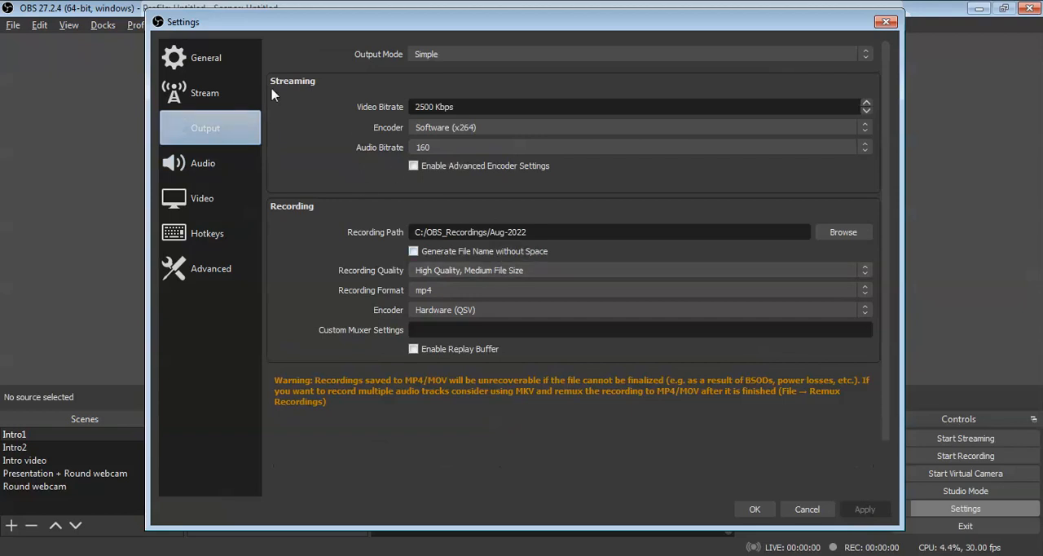
click(219, 70)
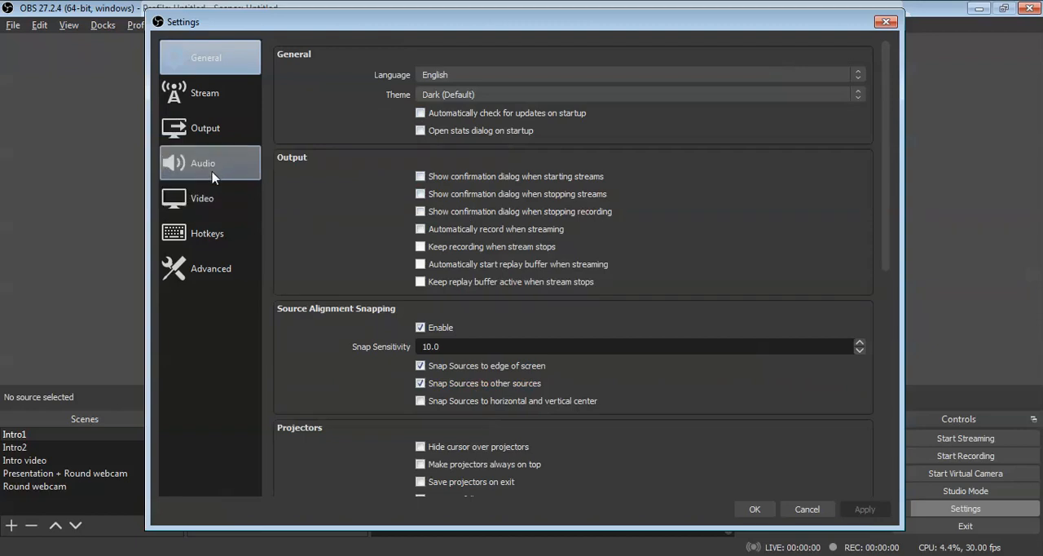
click(208, 128)
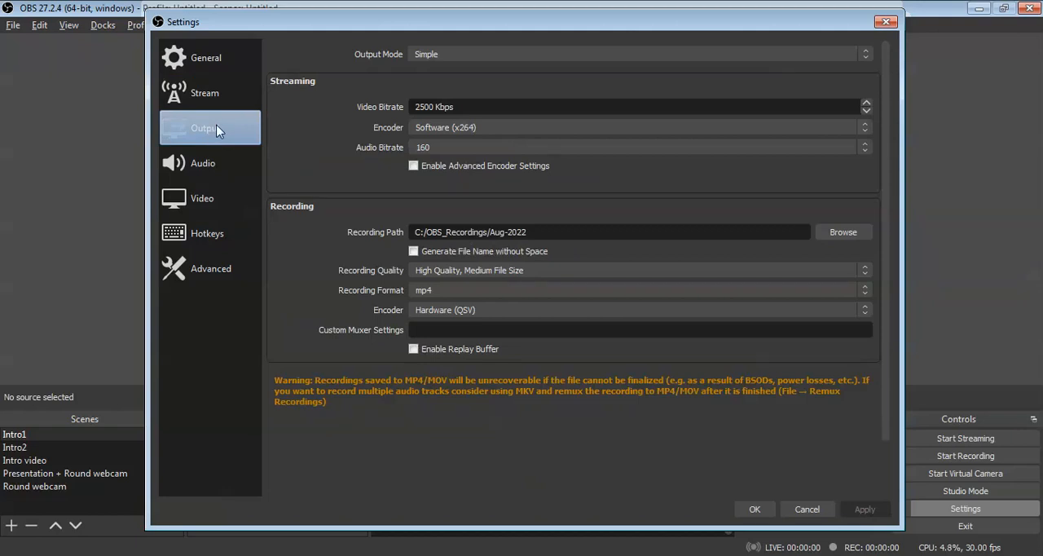
click(199, 202)
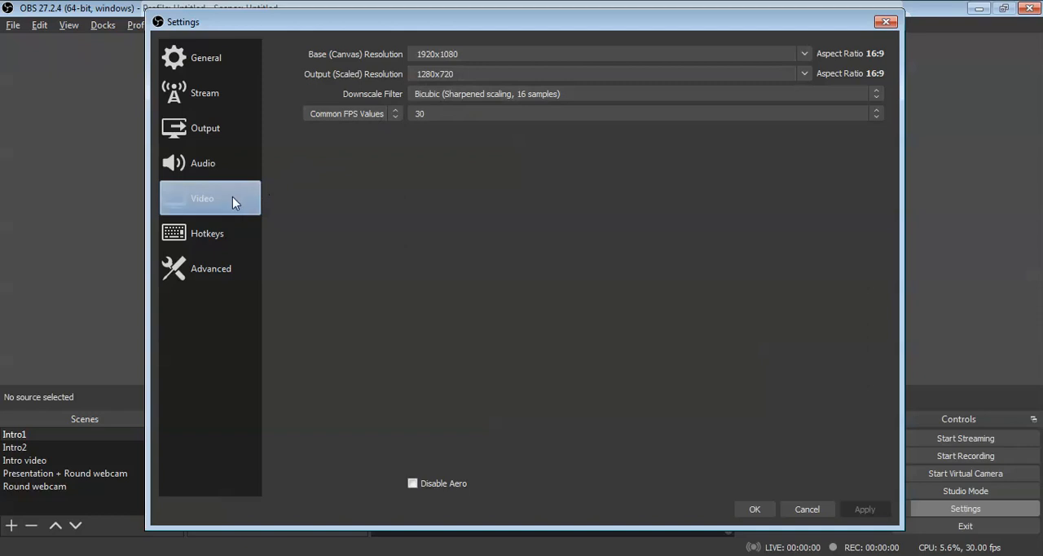
click(211, 234)
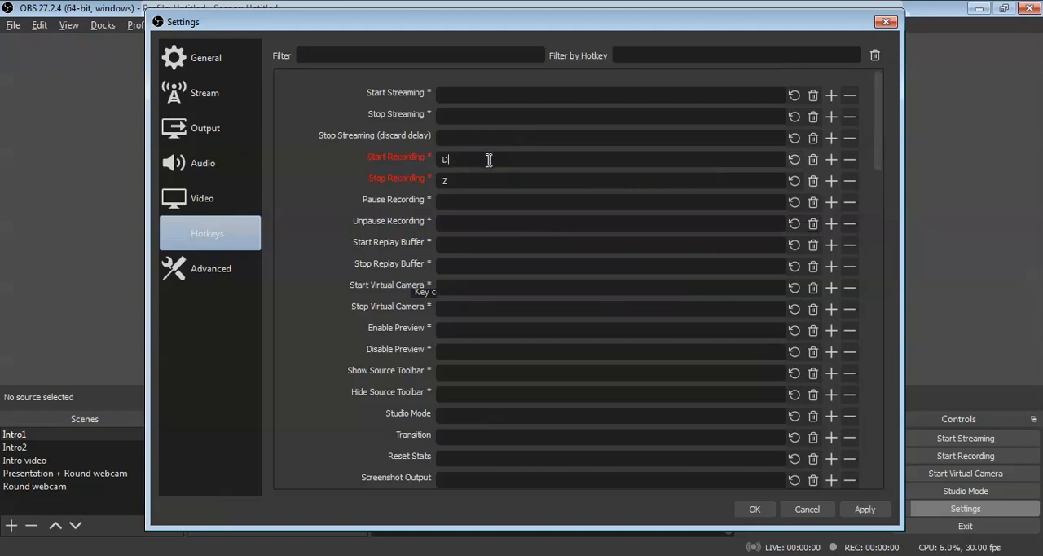
Step: Try Ctrl+R as the Start Recording hotkey and Ctrl+S as the Stop Recording hotkey
key(d)
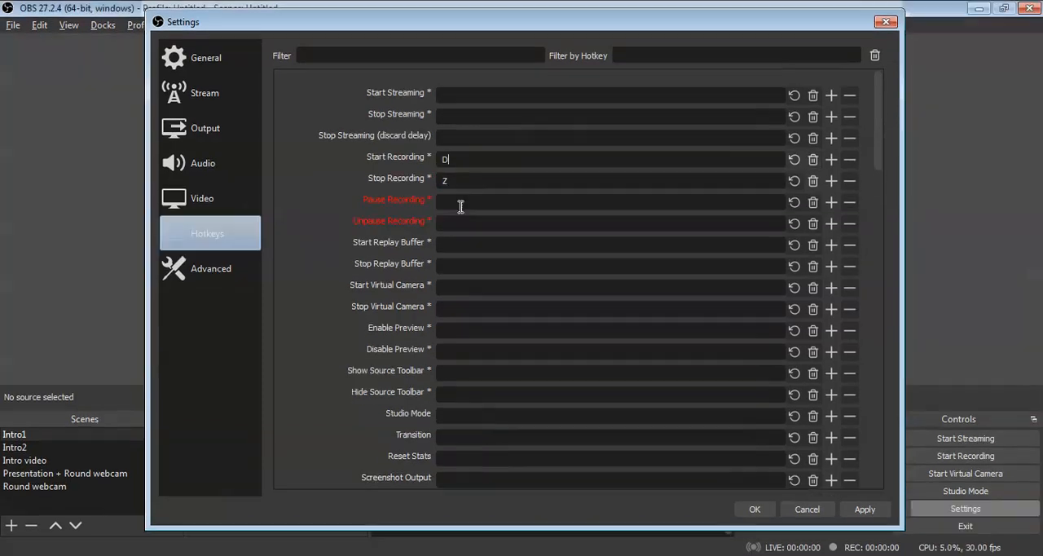
key(ctrl)
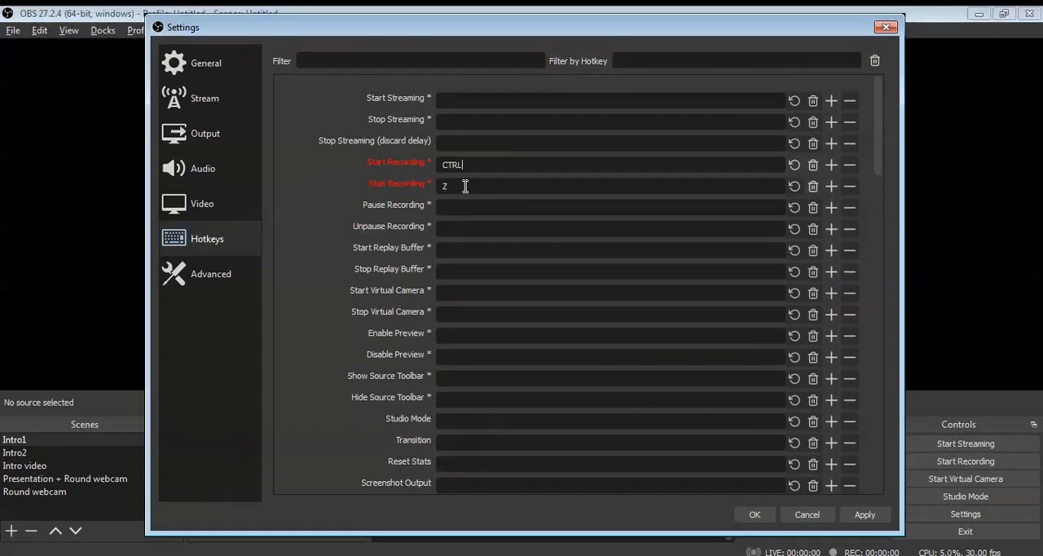
key(ctrl+r)
click(466, 185)
key(ctrl+s)
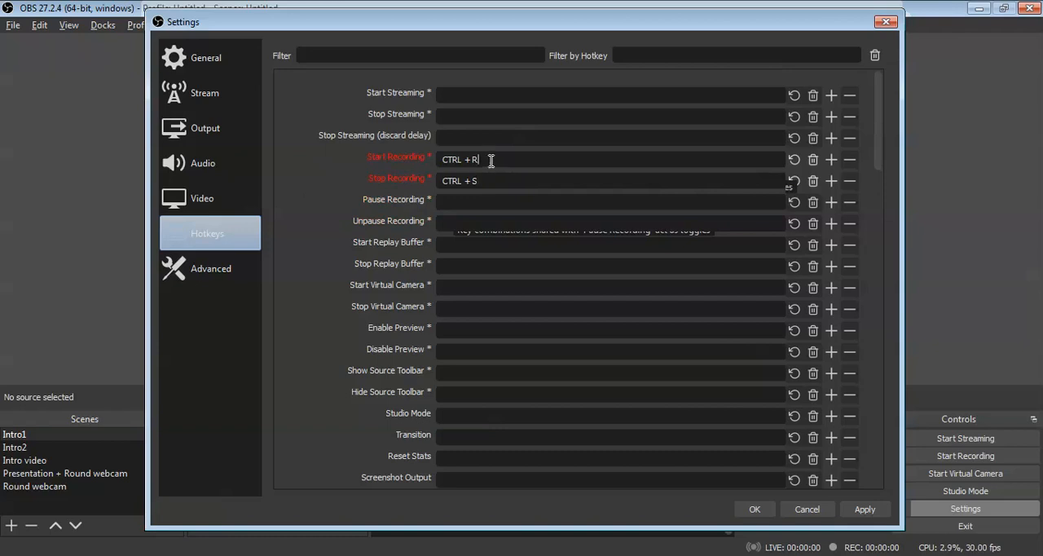
Step: Assign A as the hotkey for both Start Recording and Stop Recording, and apply the change
key(a)
key(a)
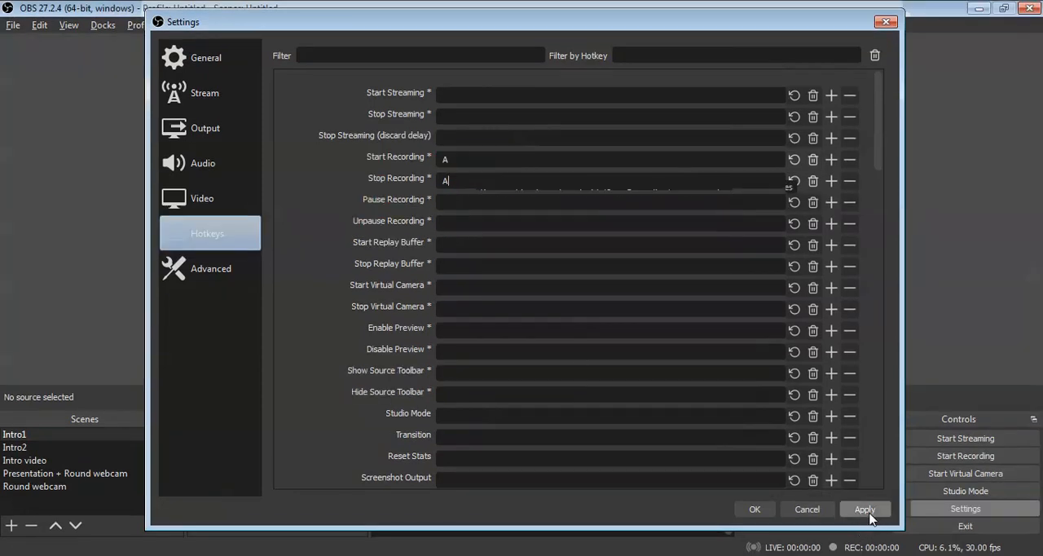
click(868, 513)
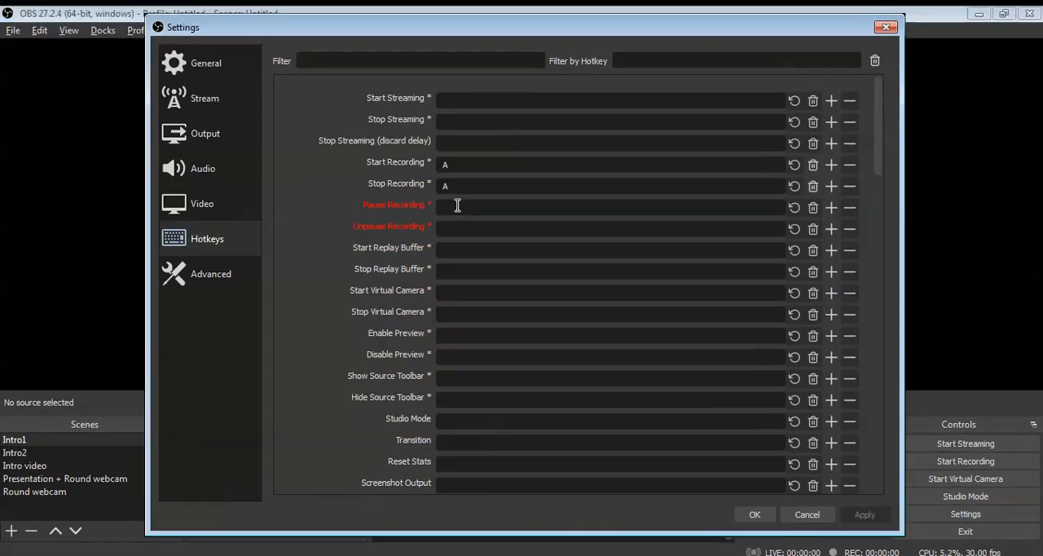
Step: Assign S as the hotkey for both Pause Recording and Unpause Recording
key(s)
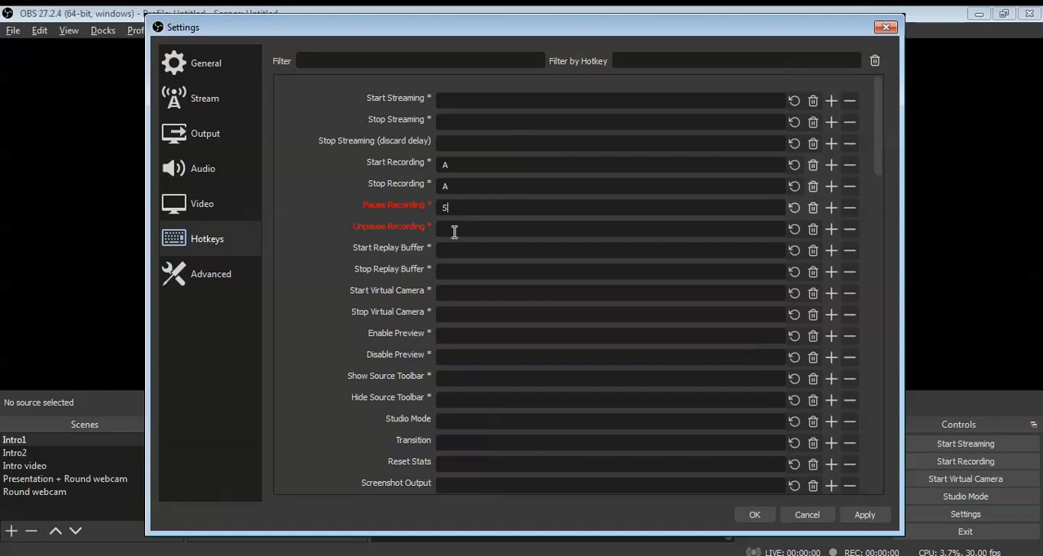
click(454, 230)
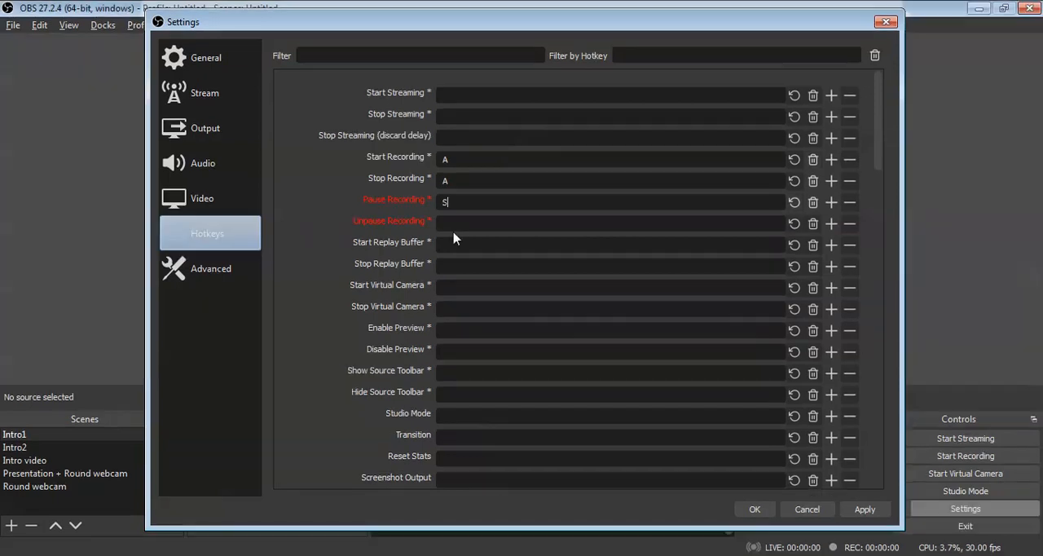
key(s)
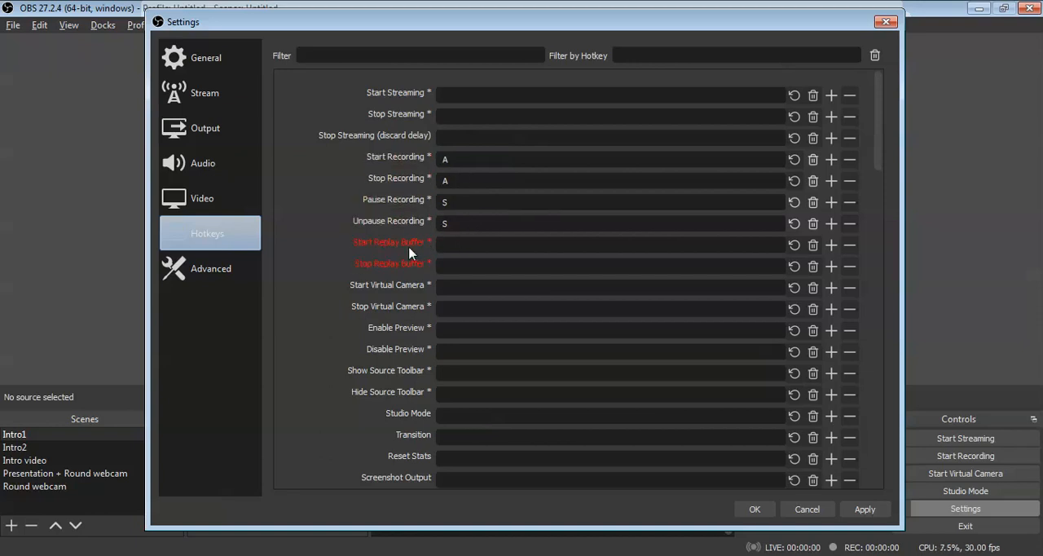
Step: Look over the remaining scene and audio source hotkeys, and save the recording hotkey assignments, closing the settings
scroll(414, 255, down, 2)
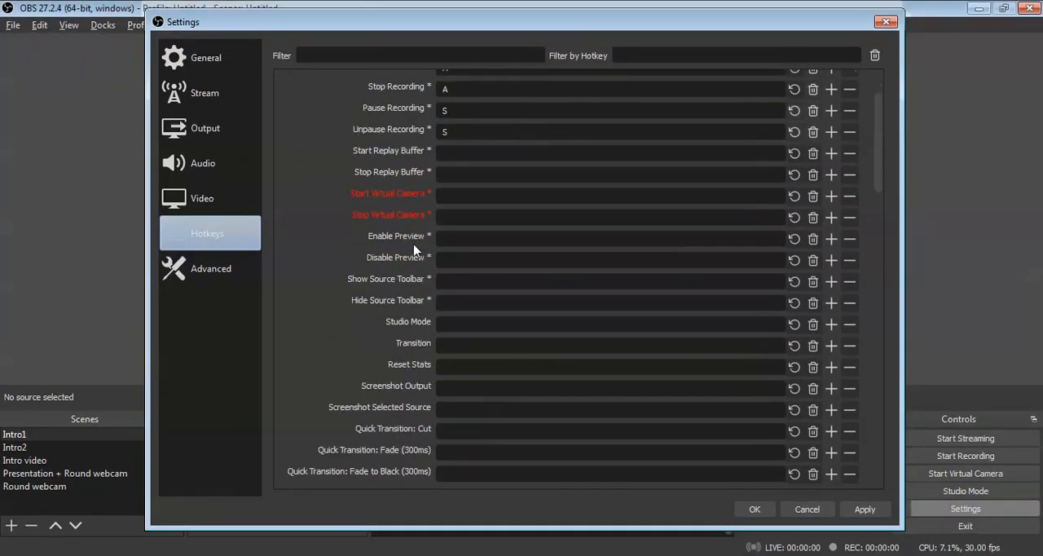
scroll(414, 249, down, 7)
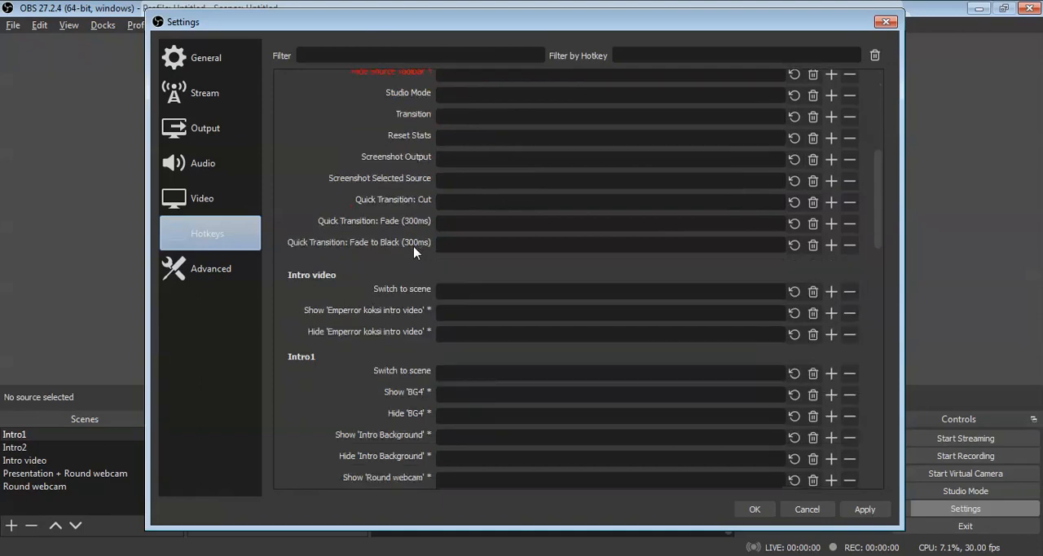
scroll(413, 255, down, 8)
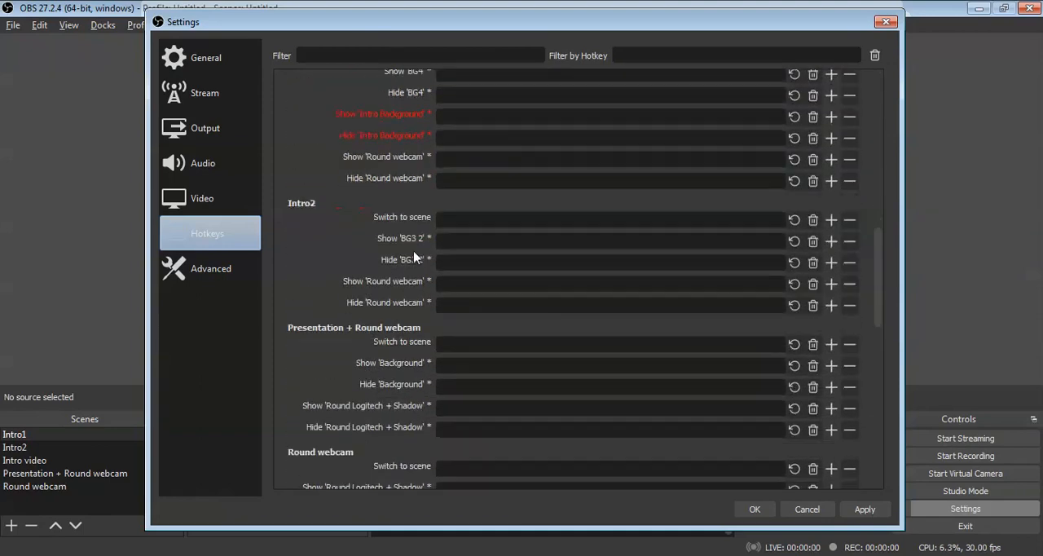
scroll(414, 258, down, 3)
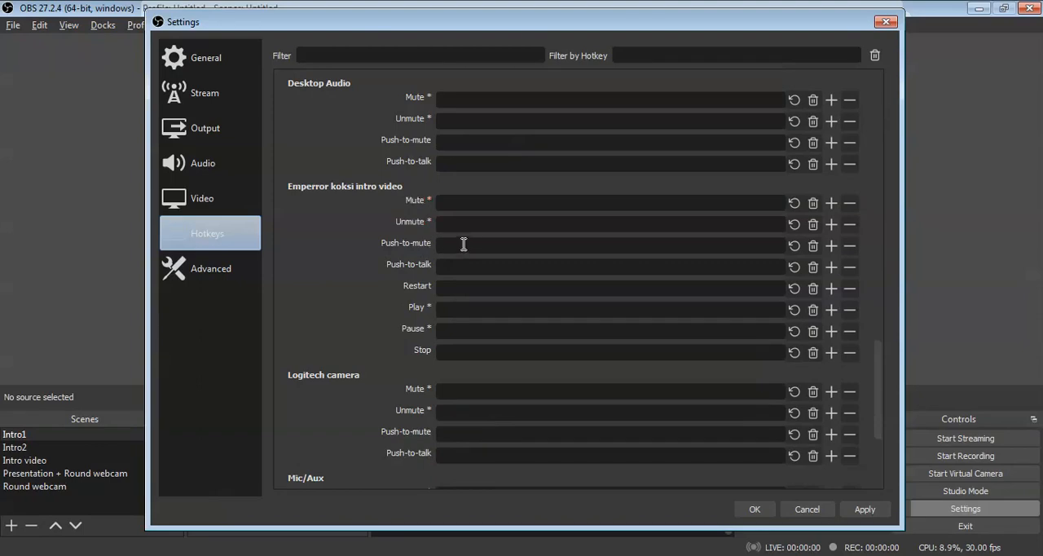
scroll(464, 239, up, 10)
scroll(462, 240, up, 5)
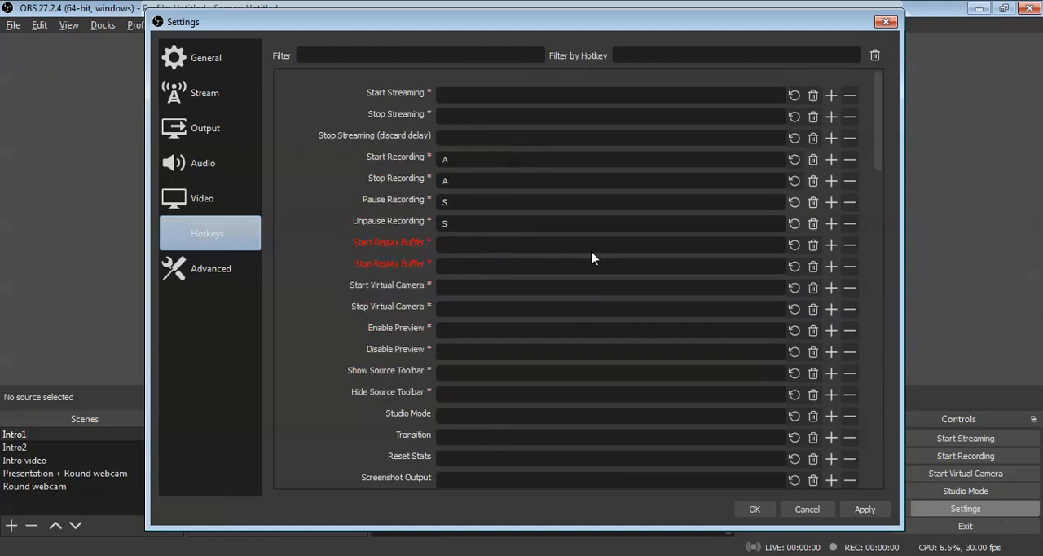
click(866, 508)
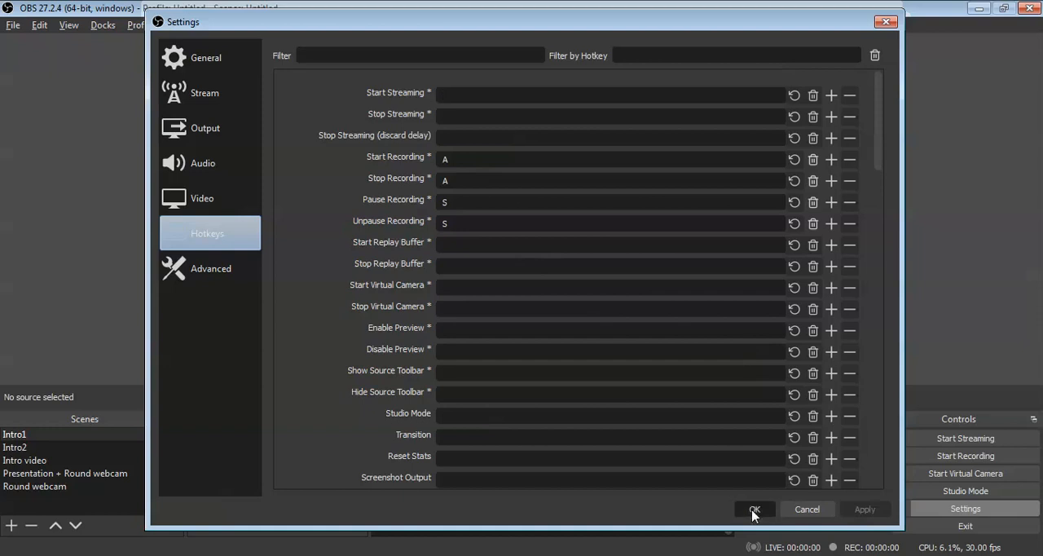
click(754, 509)
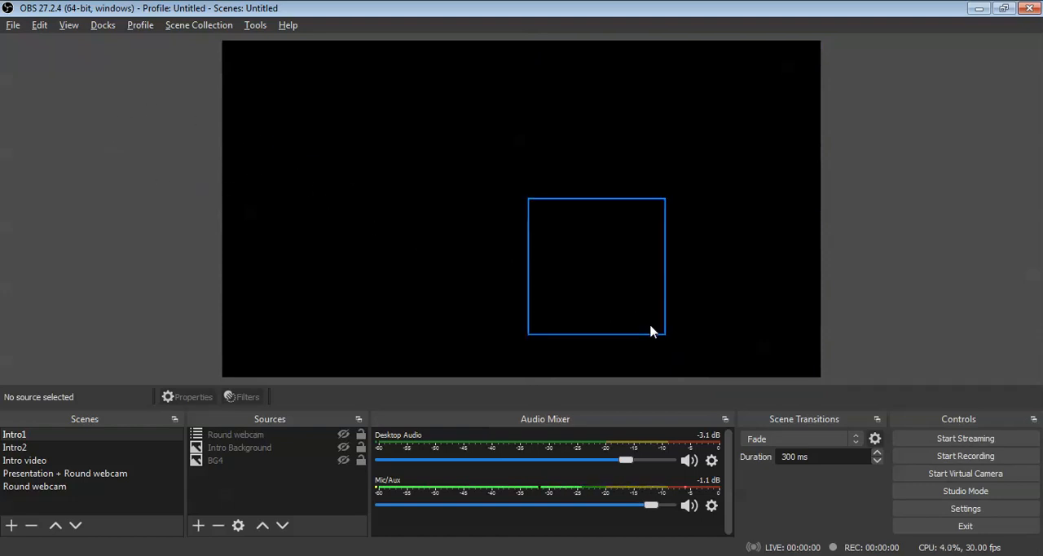
Step: Reopen the settings to check the recording path in the output settings, and close them without making changes
click(957, 511)
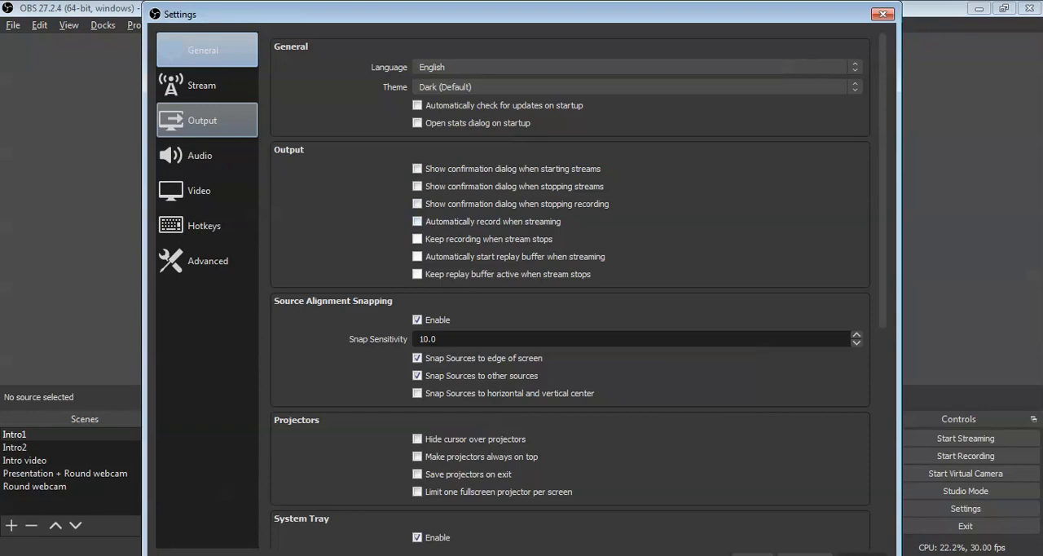
click(207, 120)
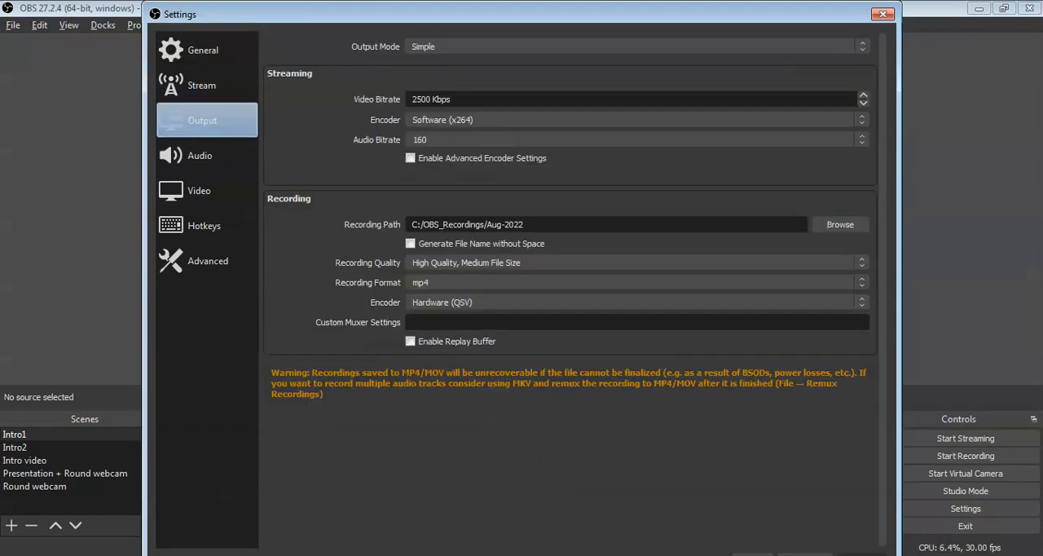
drag(525, 224, 410, 224)
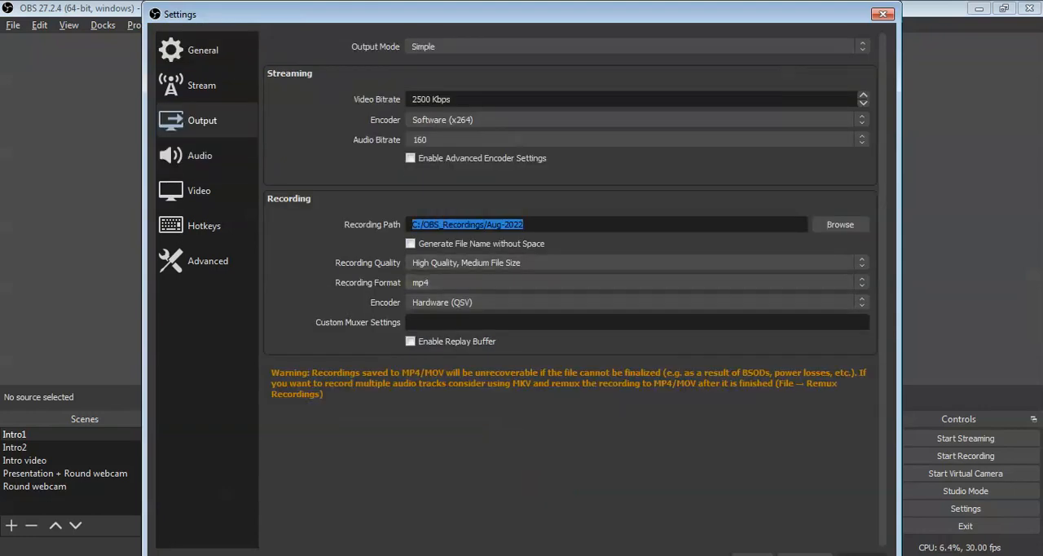
drag(522, 13, 521, 89)
click(882, 89)
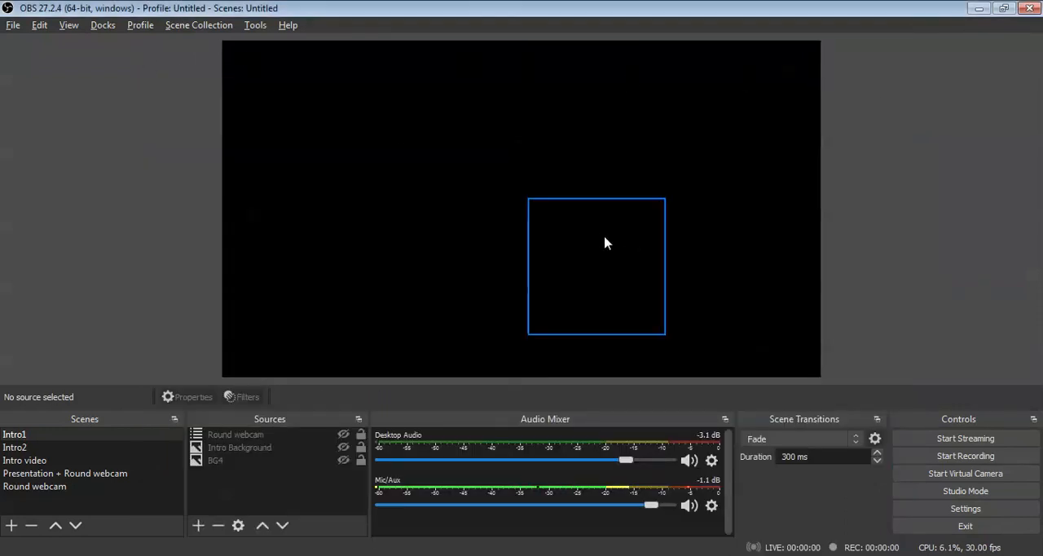